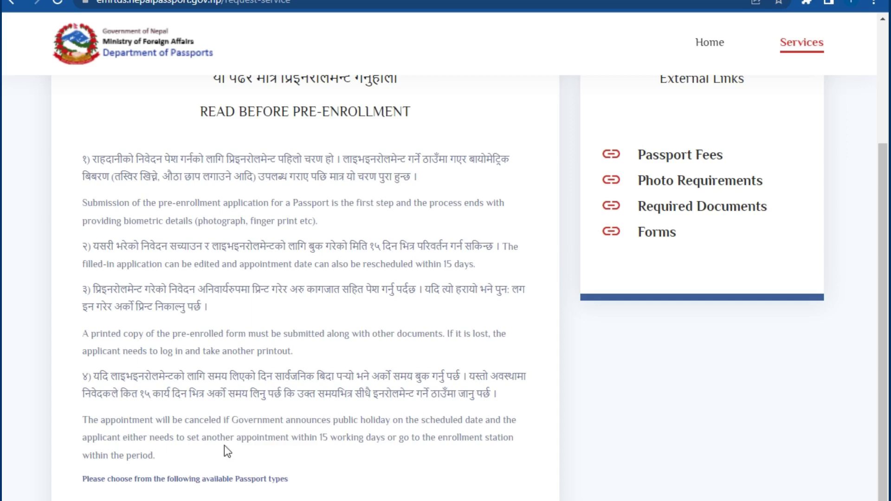
Step: Choose the Ordinary 34 pages passport type, proceed with the pre-enrollment and agree to the data privacy consent
{"action": "scroll", "coordinate": [224, 446], "scroll_direction": "down", "scroll_amount": 3}
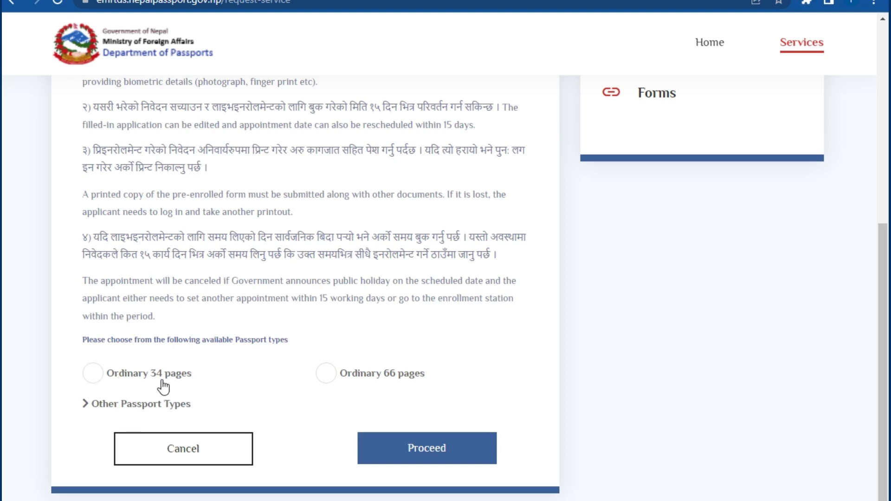
{"action": "left_click", "coordinate": [92, 374]}
{"action": "left_click", "coordinate": [416, 457]}
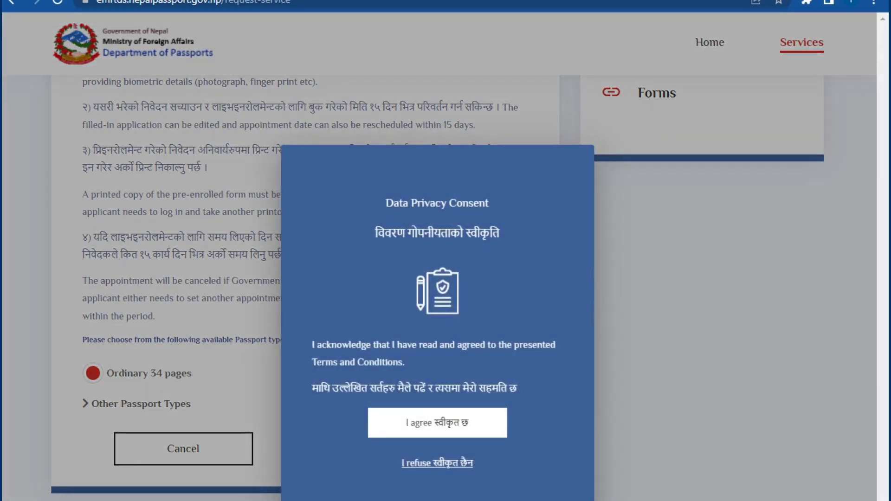
{"action": "left_click", "coordinate": [433, 434]}
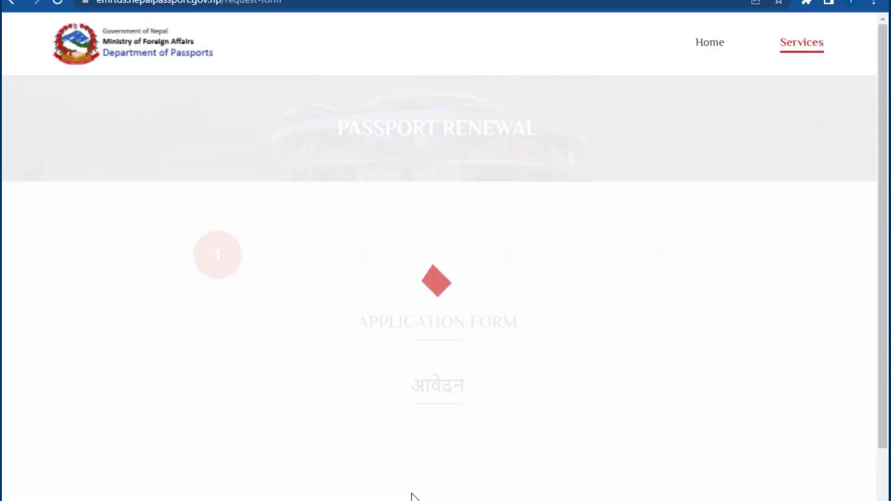
Step: Review the Demographic Information fields of the passport renewal form, including the list of districts for place of birth
{"action": "scroll", "coordinate": [386, 445], "scroll_direction": "down", "scroll_amount": 4}
{"action": "scroll", "coordinate": [387, 447], "scroll_direction": "up", "scroll_amount": 2}
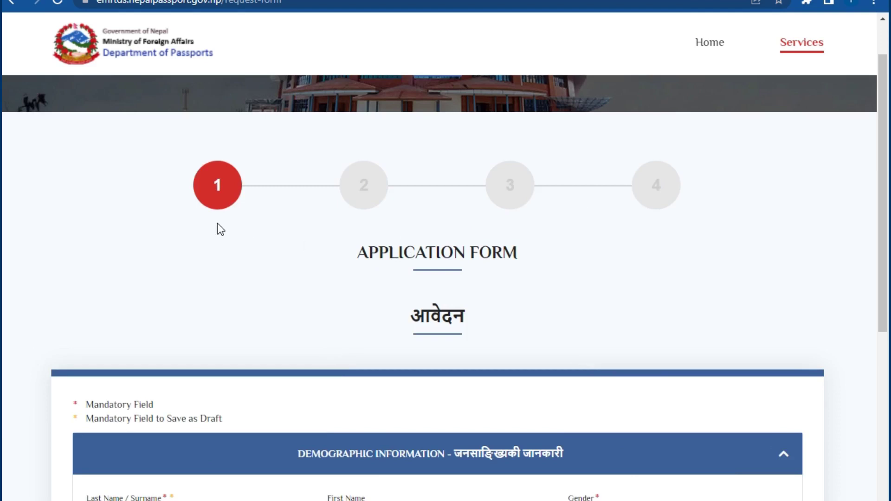
{"action": "scroll", "coordinate": [217, 224], "scroll_direction": "down", "scroll_amount": 5}
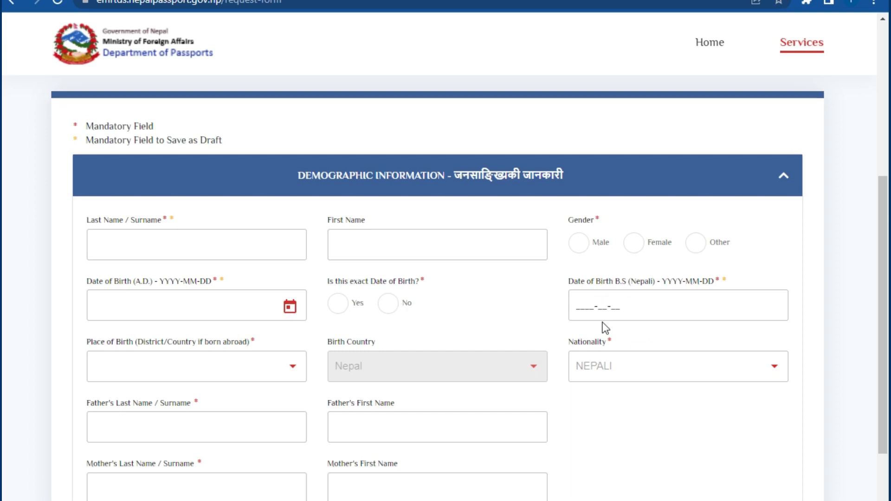
{"action": "scroll", "coordinate": [580, 321], "scroll_direction": "down", "scroll_amount": 1}
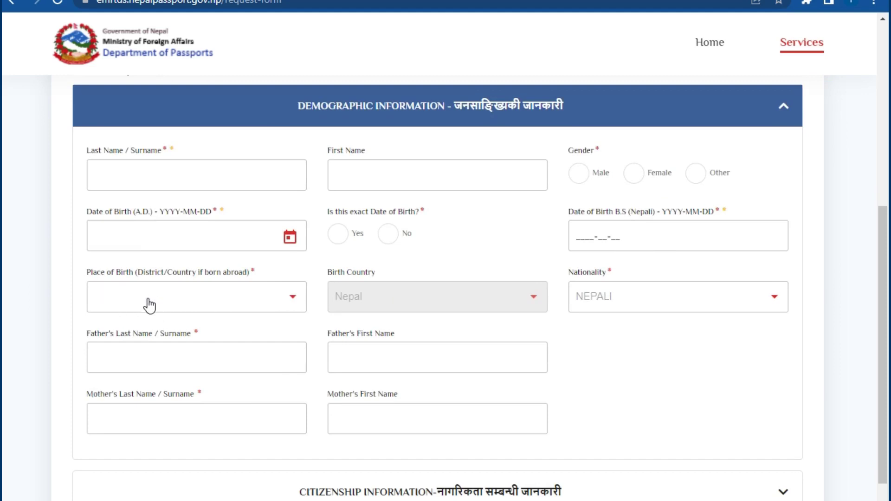
{"action": "left_click", "coordinate": [293, 302]}
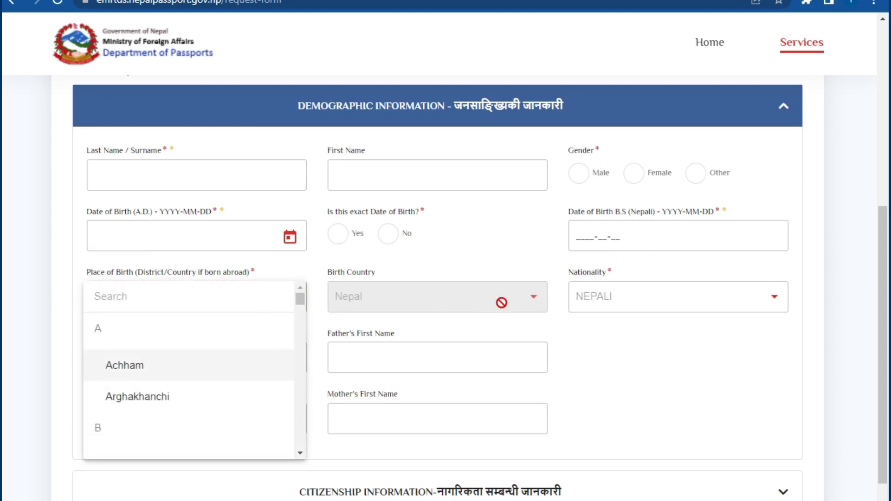
{"action": "left_click", "coordinate": [324, 290]}
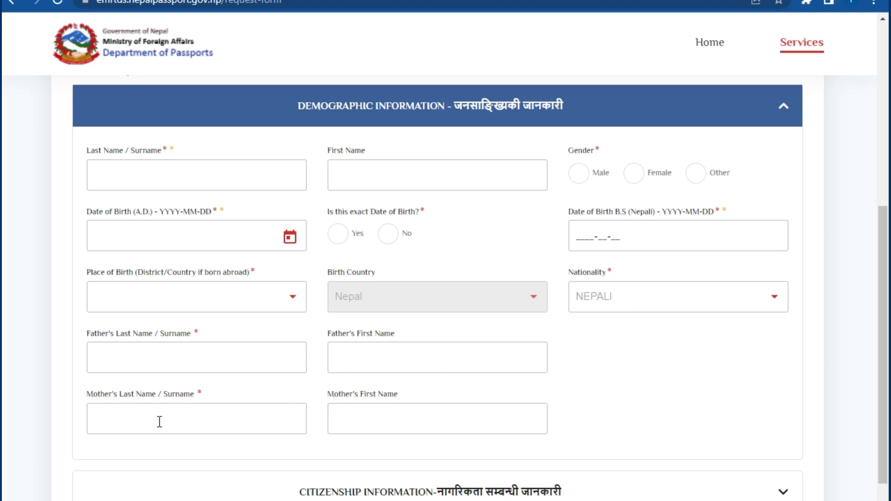
{"action": "scroll", "coordinate": [158, 418], "scroll_direction": "down", "scroll_amount": 2}
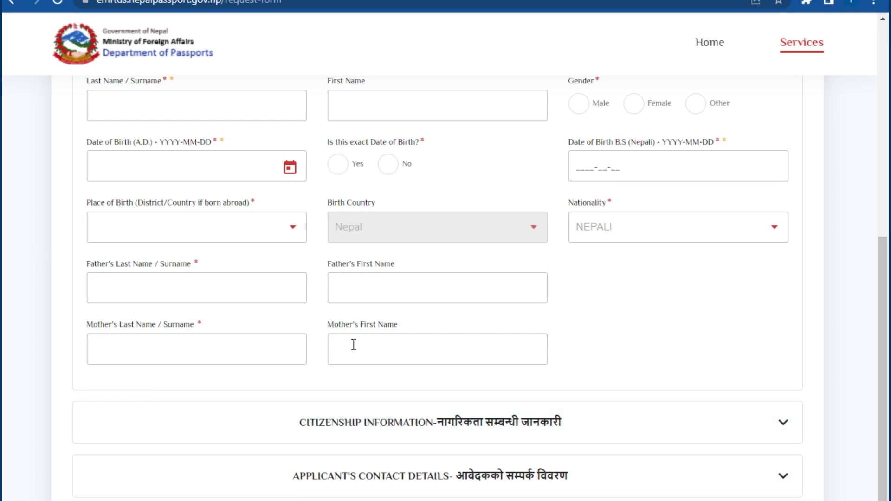
{"action": "scroll", "coordinate": [399, 339], "scroll_direction": "down", "scroll_amount": 2}
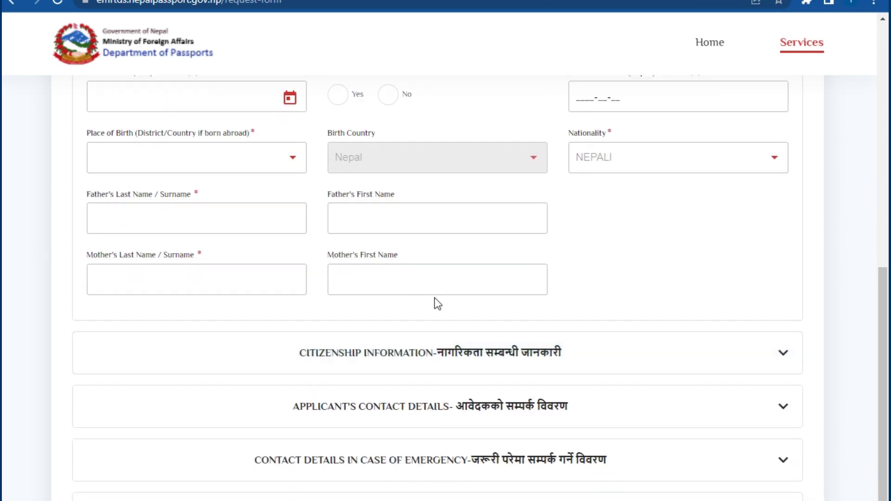
Step: Expand the Citizenship Information section and review its identity number, citizenship number, issue date and place of issue fields
{"action": "scroll", "coordinate": [415, 291], "scroll_direction": "down", "scroll_amount": 2}
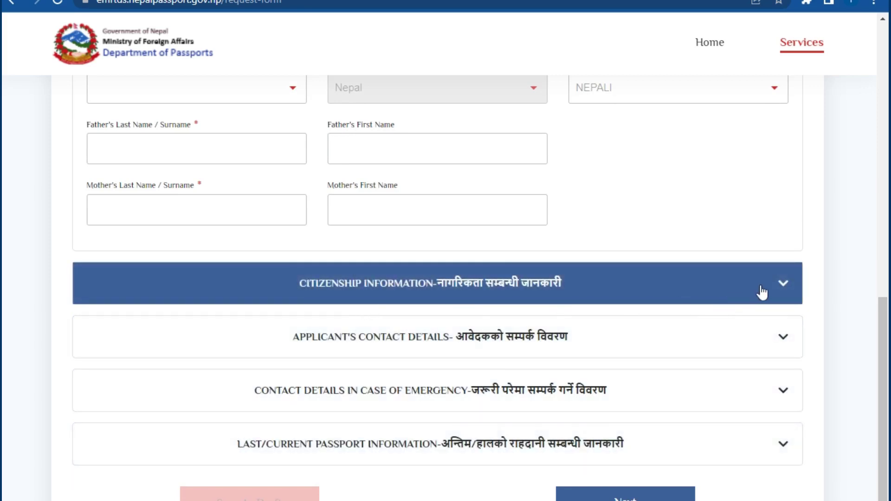
{"action": "left_click", "coordinate": [787, 283]}
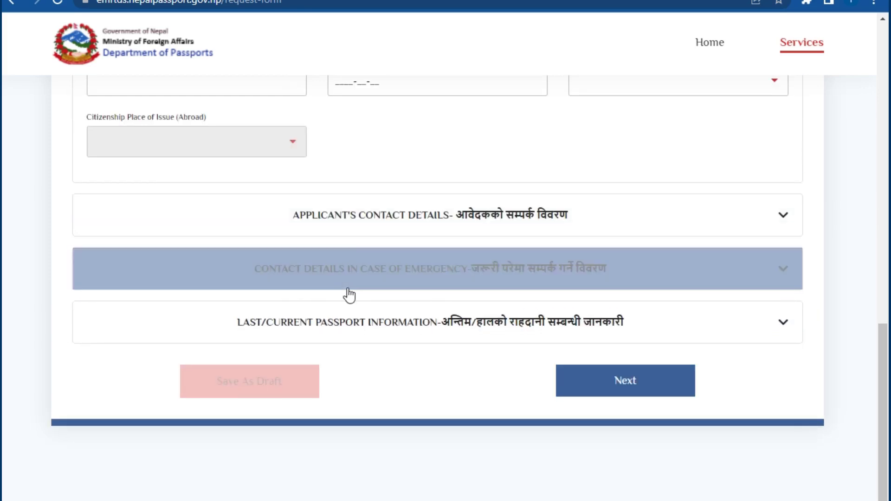
{"action": "scroll", "coordinate": [348, 294], "scroll_direction": "up", "scroll_amount": 5}
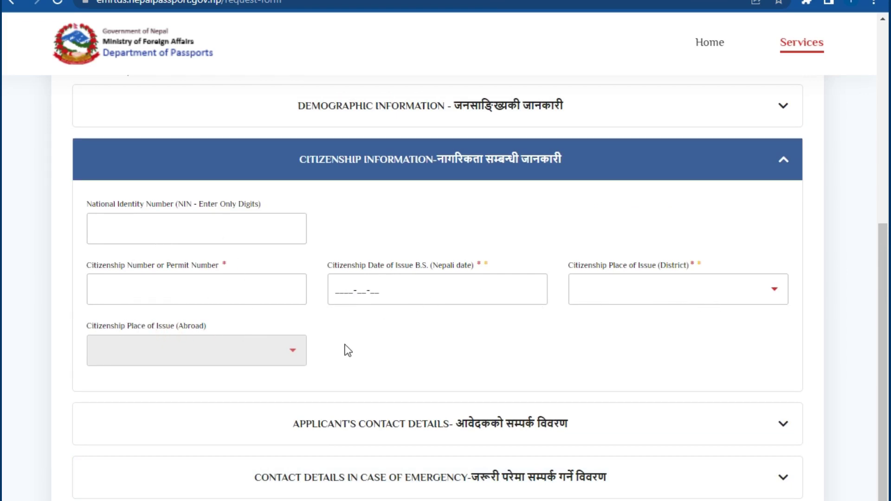
{"action": "scroll", "coordinate": [580, 394], "scroll_direction": "down", "scroll_amount": 1}
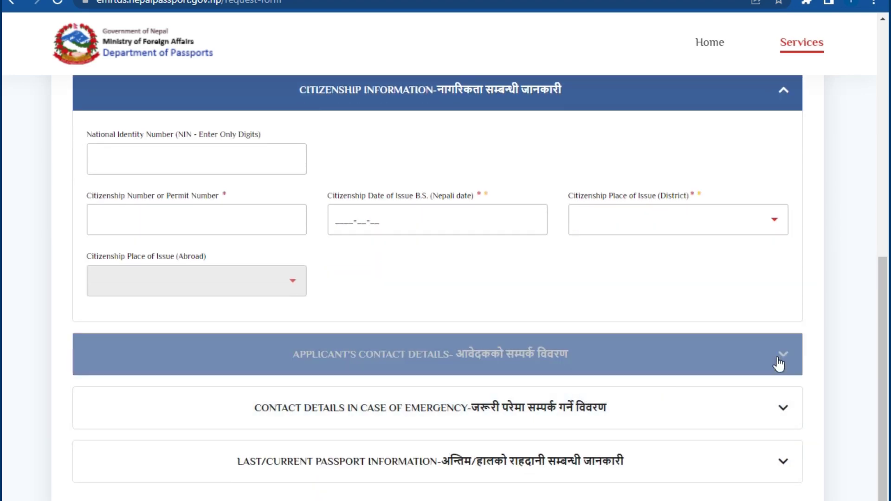
Step: Review the fields of the Applicant's Contact Details section and the Contact Details in Case of Emergency section
{"action": "left_click", "coordinate": [789, 360]}
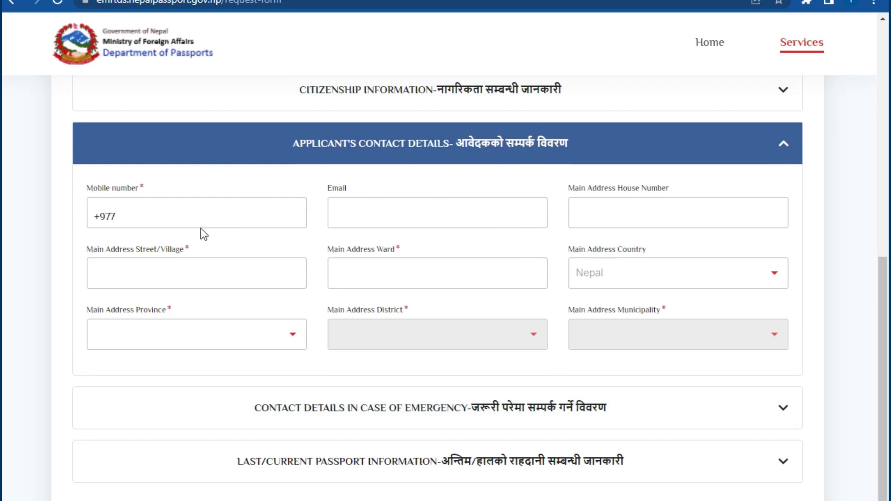
{"action": "left_click", "coordinate": [124, 217]}
{"action": "left_click", "coordinate": [788, 410]}
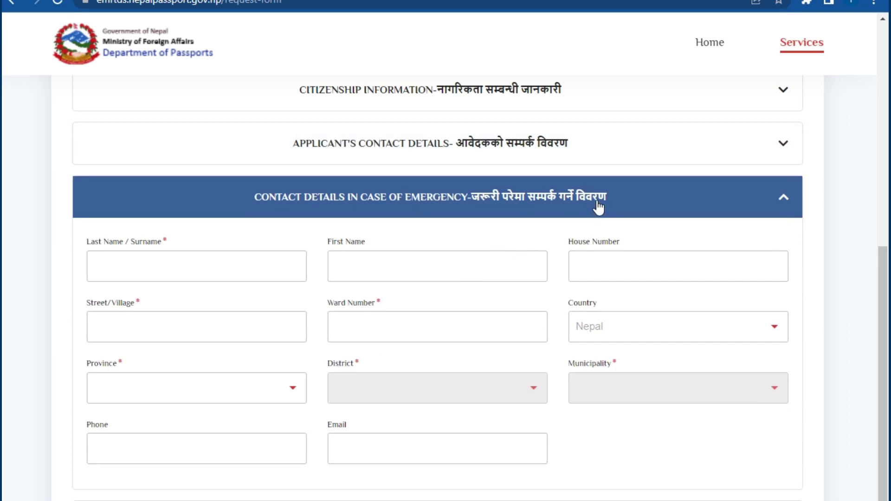
{"action": "scroll", "coordinate": [241, 278], "scroll_direction": "down", "scroll_amount": 1}
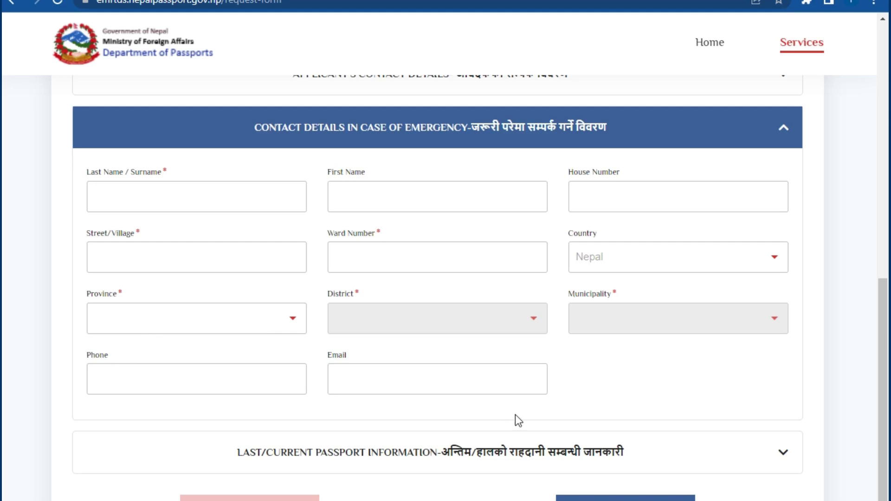
{"action": "scroll", "coordinate": [516, 417], "scroll_direction": "down", "scroll_amount": 3}
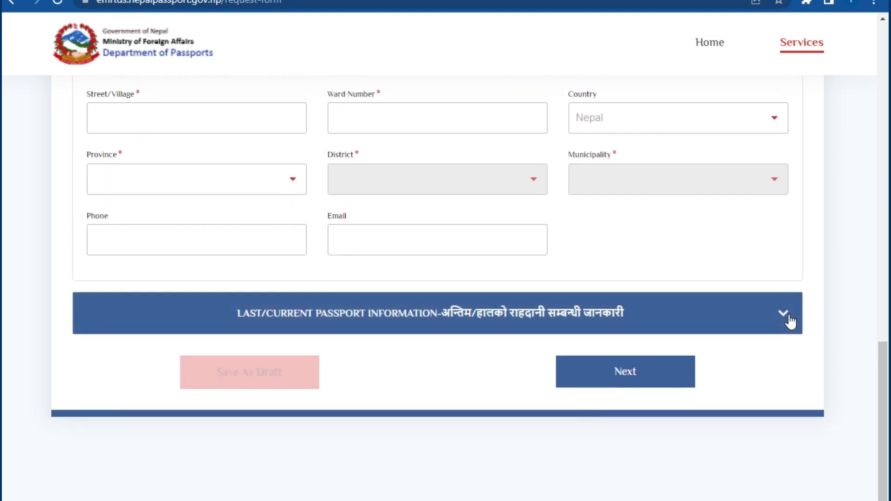
Step: Expand the Last/Current Passport Information section and try to continue to the next stage with the fields left blank
{"action": "left_click", "coordinate": [789, 321]}
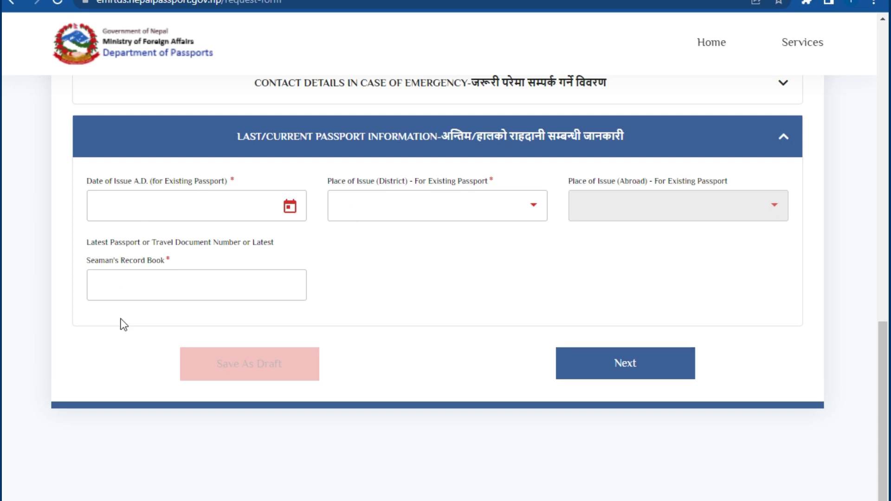
{"action": "left_click", "coordinate": [219, 298]}
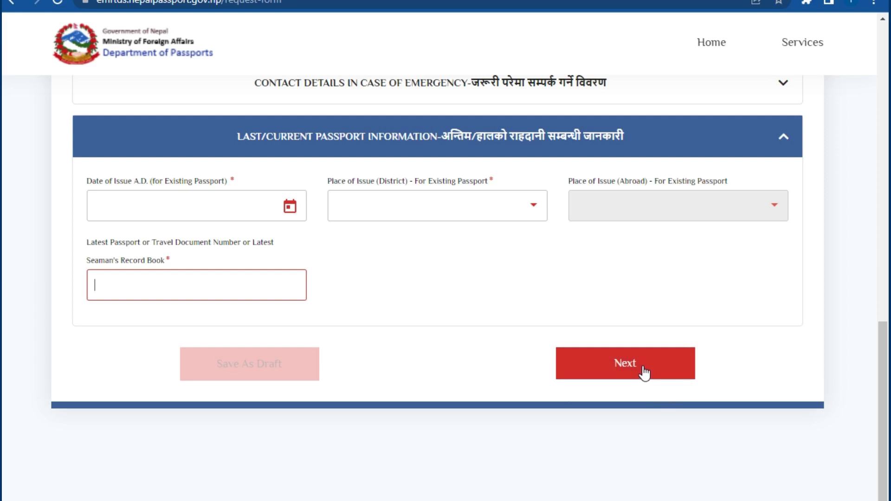
{"action": "left_click", "coordinate": [627, 370]}
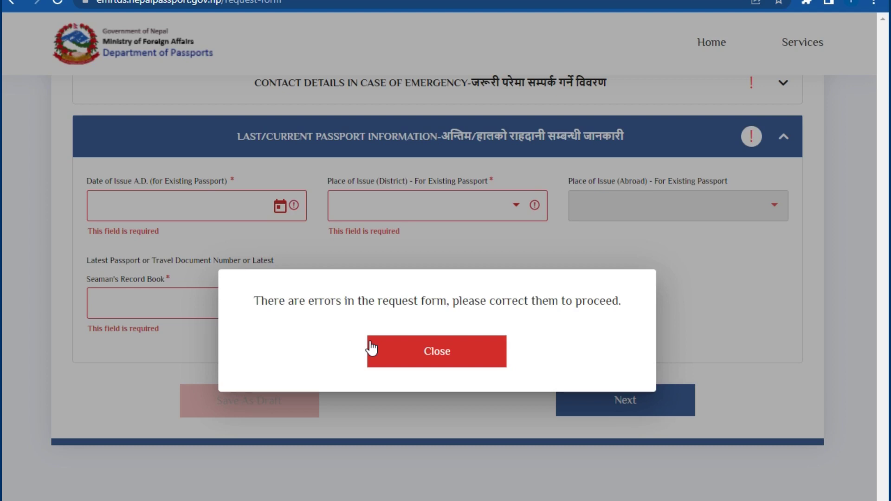
{"action": "left_click", "coordinate": [435, 356]}
Step: Examine the required-field markers across the application form's sections and the four-stage progress indicator
{"action": "scroll", "coordinate": [579, 422], "scroll_direction": "down", "scroll_amount": 1}
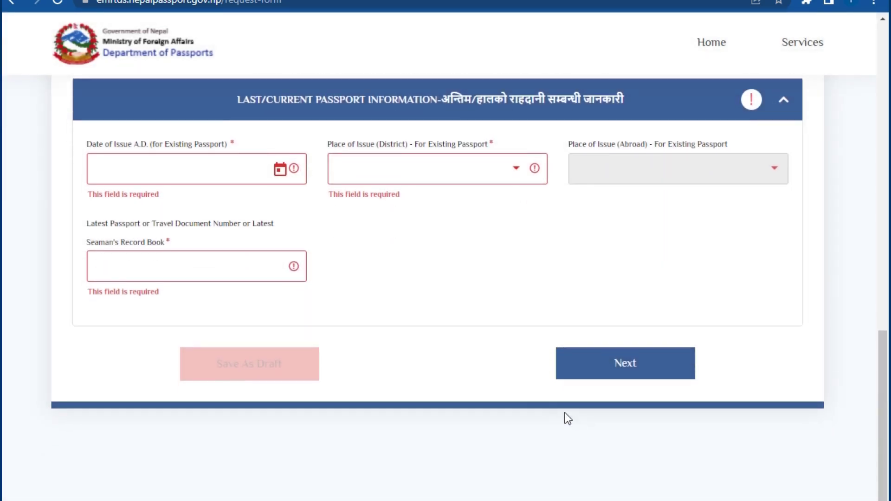
{"action": "scroll", "coordinate": [611, 377], "scroll_direction": "up", "scroll_amount": 2}
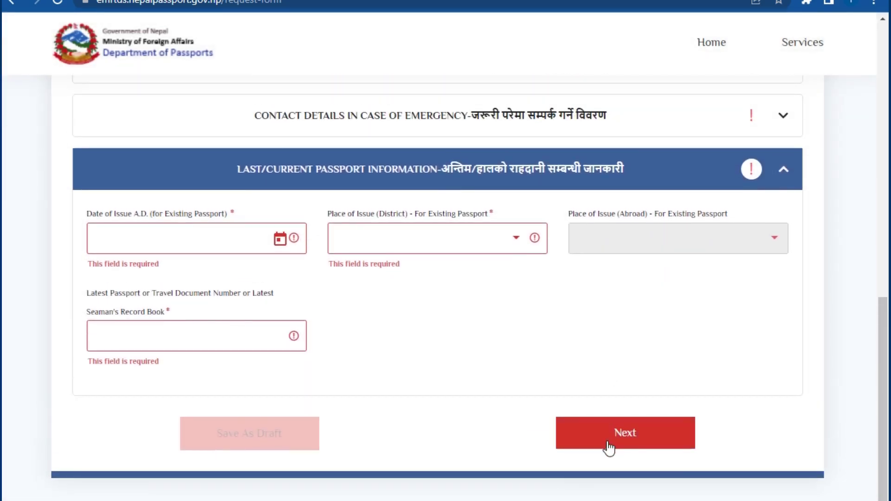
{"action": "scroll", "coordinate": [312, 342], "scroll_direction": "up", "scroll_amount": 10}
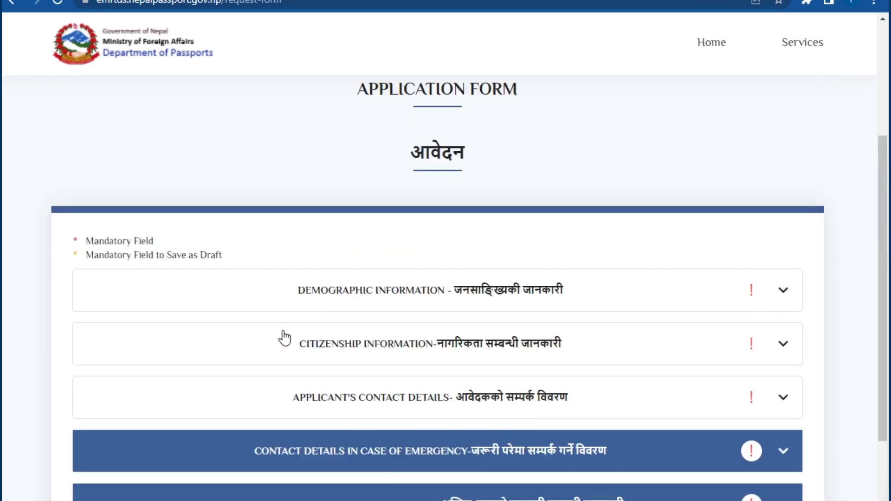
{"action": "scroll", "coordinate": [280, 334], "scroll_direction": "down", "scroll_amount": 1}
{"action": "scroll", "coordinate": [281, 334], "scroll_direction": "down", "scroll_amount": 5}
{"action": "scroll", "coordinate": [281, 334], "scroll_direction": "up", "scroll_amount": 8}
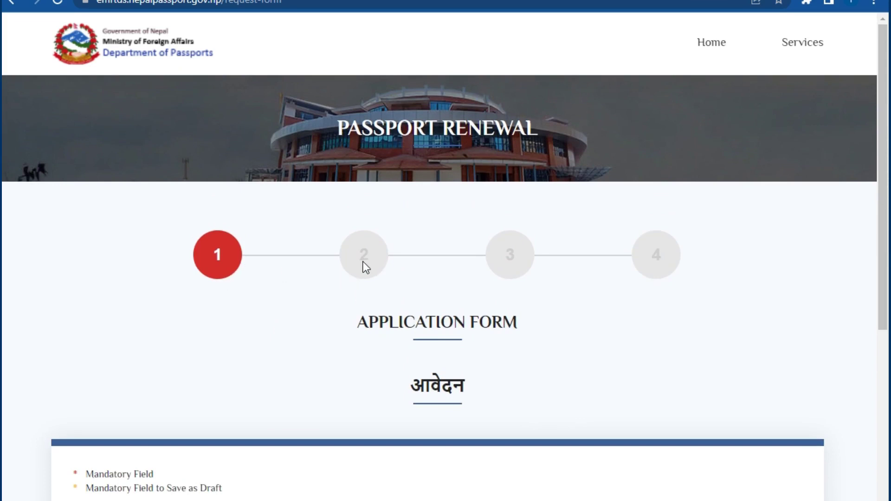
{"action": "scroll", "coordinate": [367, 269], "scroll_direction": "down", "scroll_amount": 3}
{"action": "scroll", "coordinate": [371, 275], "scroll_direction": "up", "scroll_amount": 3}
{"action": "scroll", "coordinate": [594, 363], "scroll_direction": "down", "scroll_amount": 3}
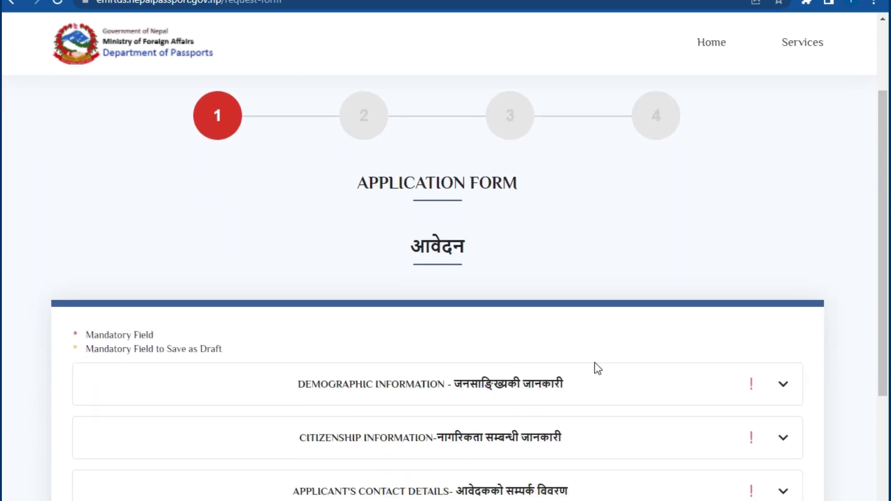